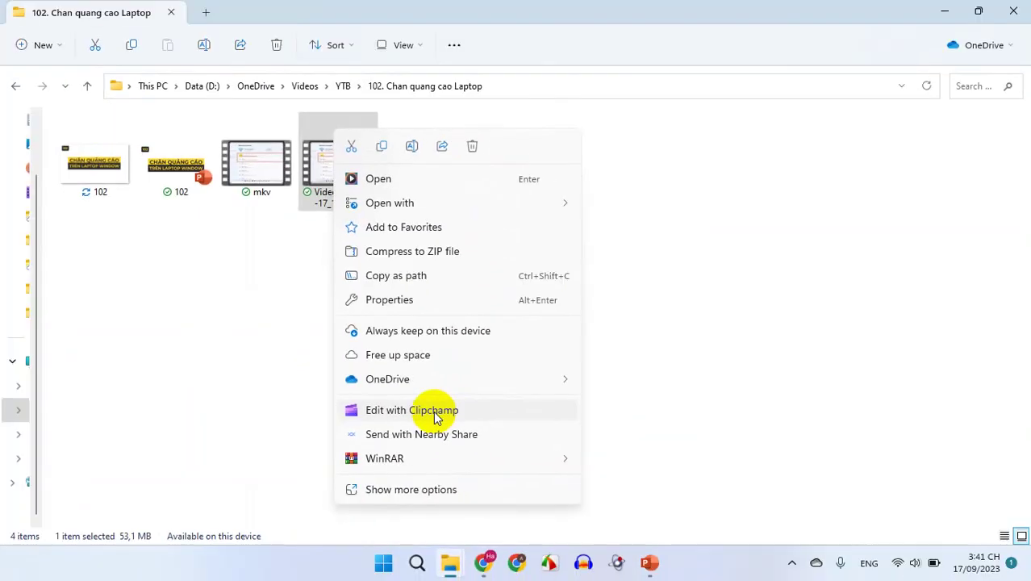
Open the selected video file for editing in Clipchamp
{"action": "left_click", "coordinate": [434, 412]}
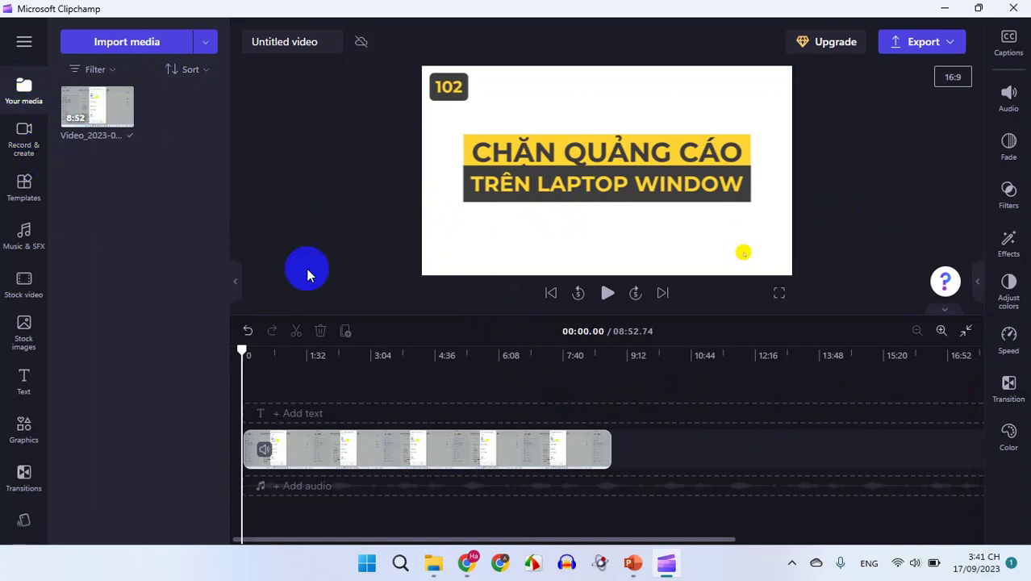
{"action": "left_click", "coordinate": [534, 207]}
{"action": "left_click", "coordinate": [407, 230]}
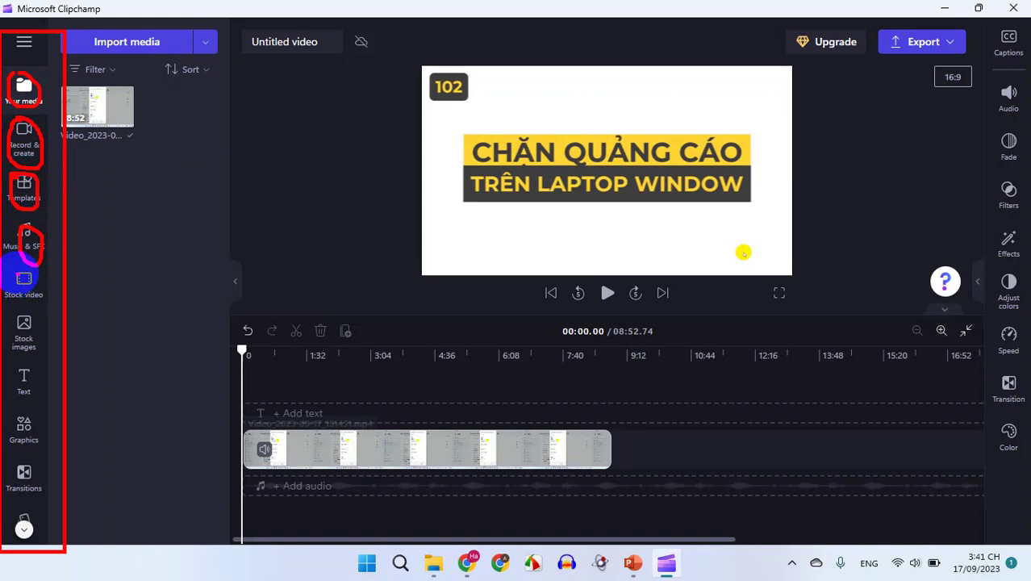
{"action": "mouse_move", "coordinate": [16, 312]}
{"action": "left_mouse_down"}
{"action": "mouse_move", "coordinate": [36, 292]}
{"action": "mouse_move", "coordinate": [16, 266]}
{"action": "mouse_move", "coordinate": [24, 323]}
{"action": "mouse_move", "coordinate": [14, 334]}
{"action": "mouse_move", "coordinate": [26, 353]}
{"action": "mouse_move", "coordinate": [37, 296]}
{"action": "mouse_move", "coordinate": [49, 330]}
{"action": "left_mouse_up"}
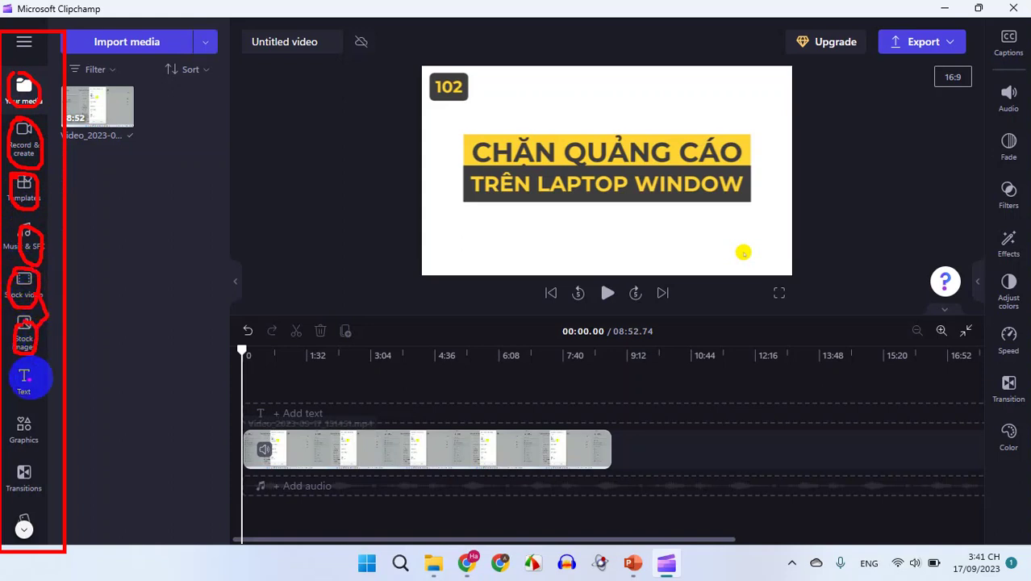
{"action": "mouse_move", "coordinate": [19, 371]}
{"action": "left_mouse_down"}
{"action": "mouse_move", "coordinate": [13, 402]}
{"action": "mouse_move", "coordinate": [43, 387]}
{"action": "mouse_move", "coordinate": [10, 372]}
{"action": "mouse_move", "coordinate": [24, 424]}
{"action": "mouse_move", "coordinate": [15, 404]}
{"action": "mouse_move", "coordinate": [22, 388]}
{"action": "mouse_move", "coordinate": [48, 390]}
{"action": "mouse_move", "coordinate": [38, 436]}
{"action": "mouse_move", "coordinate": [25, 414]}
{"action": "mouse_move", "coordinate": [12, 416]}
{"action": "mouse_move", "coordinate": [13, 450]}
{"action": "mouse_move", "coordinate": [45, 449]}
{"action": "mouse_move", "coordinate": [18, 413]}
{"action": "left_mouse_up"}
{"action": "mouse_move", "coordinate": [92, 372]}
{"action": "left_mouse_down"}
{"action": "mouse_move", "coordinate": [93, 413]}
{"action": "mouse_move", "coordinate": [125, 381]}
{"action": "mouse_move", "coordinate": [99, 375]}
{"action": "mouse_move", "coordinate": [121, 413]}
{"action": "left_mouse_up"}
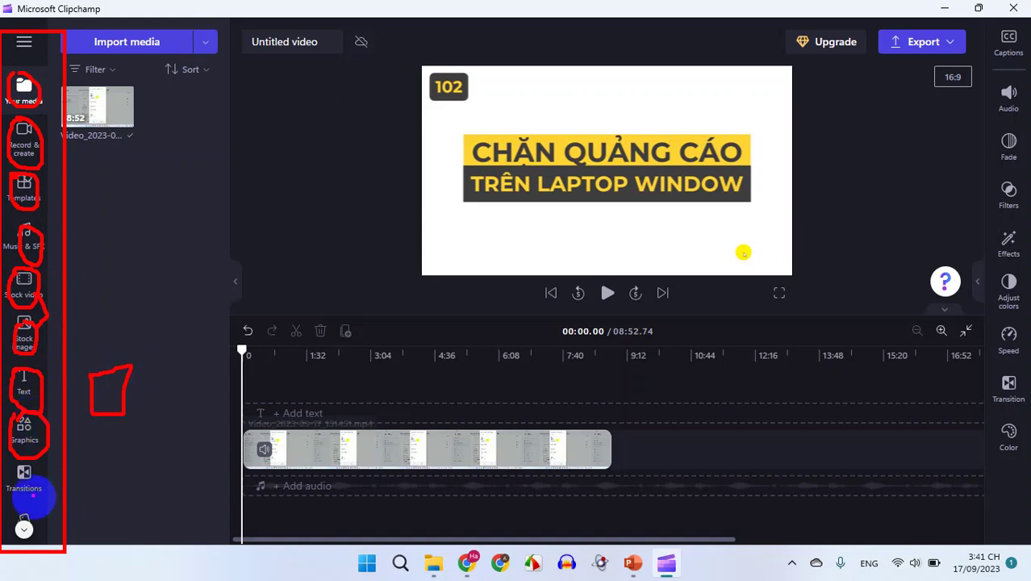
{"action": "left_click_drag", "start_coordinate": [45, 478], "coordinate": [24, 505]}
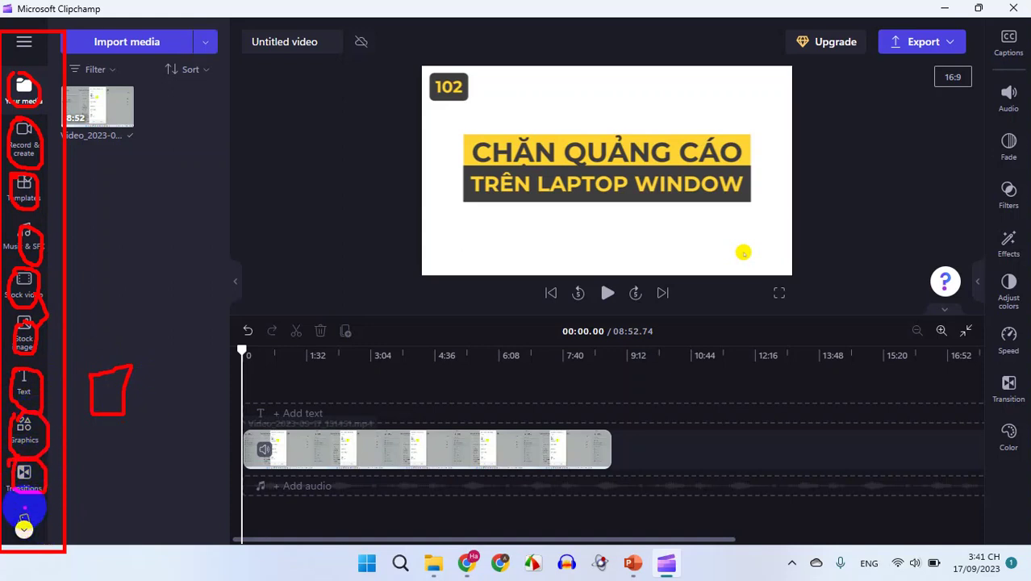
{"action": "key", "text": "Escape"}
{"action": "scroll", "coordinate": [35, 422], "scroll_direction": "down", "scroll_amount": 1}
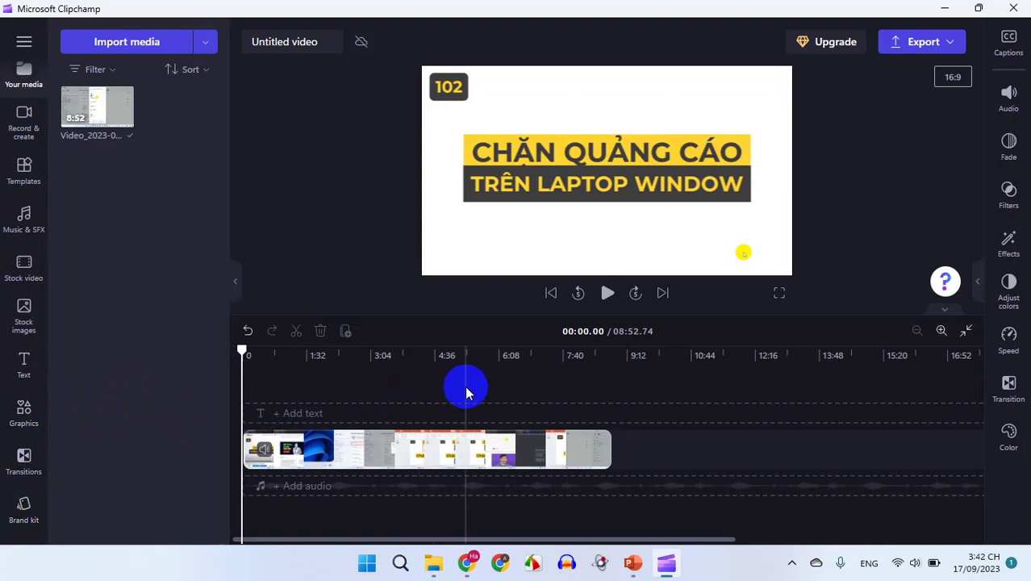
{"action": "left_click", "coordinate": [597, 440]}
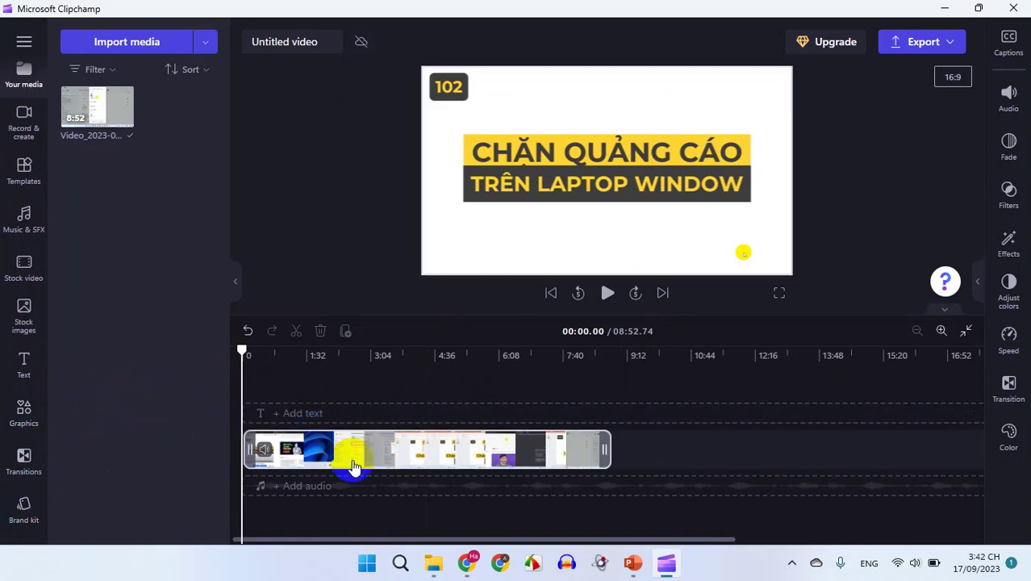
{"action": "left_click", "coordinate": [460, 420]}
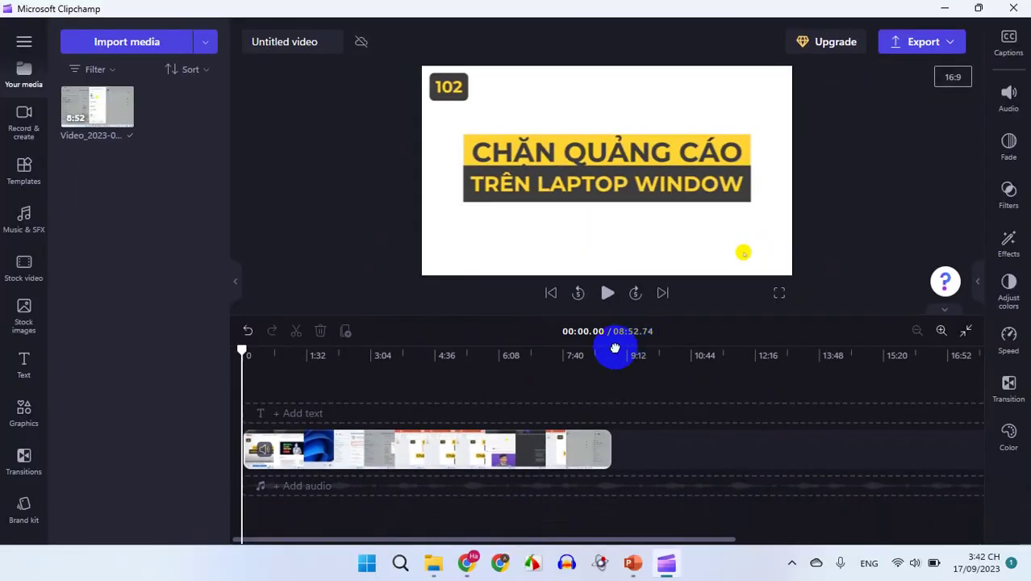
{"action": "left_click", "coordinate": [355, 449]}
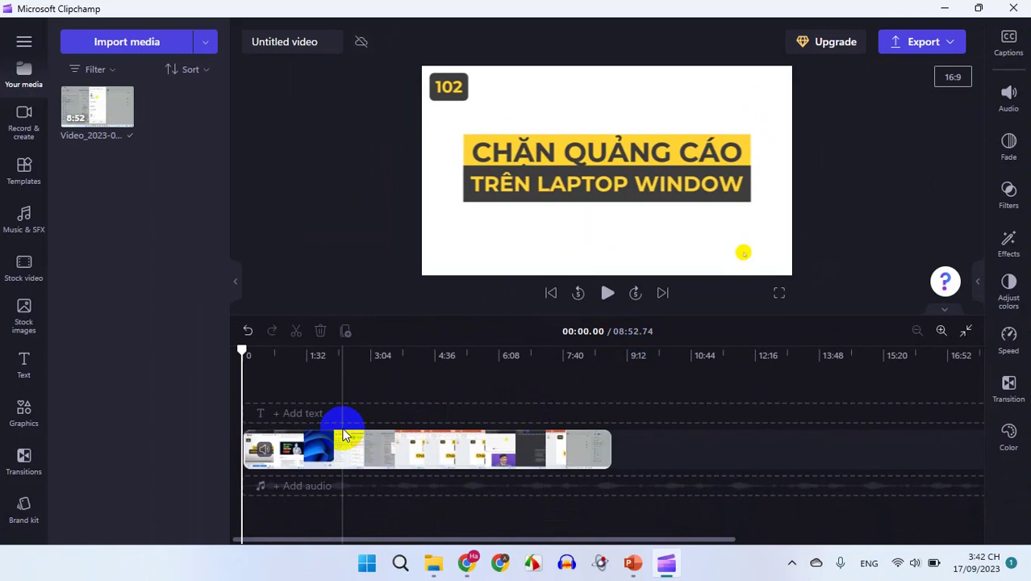
{"action": "mouse_move", "coordinate": [323, 419]}
{"action": "left_mouse_down"}
{"action": "mouse_move", "coordinate": [349, 441]}
{"action": "mouse_move", "coordinate": [496, 476]}
{"action": "left_mouse_up"}
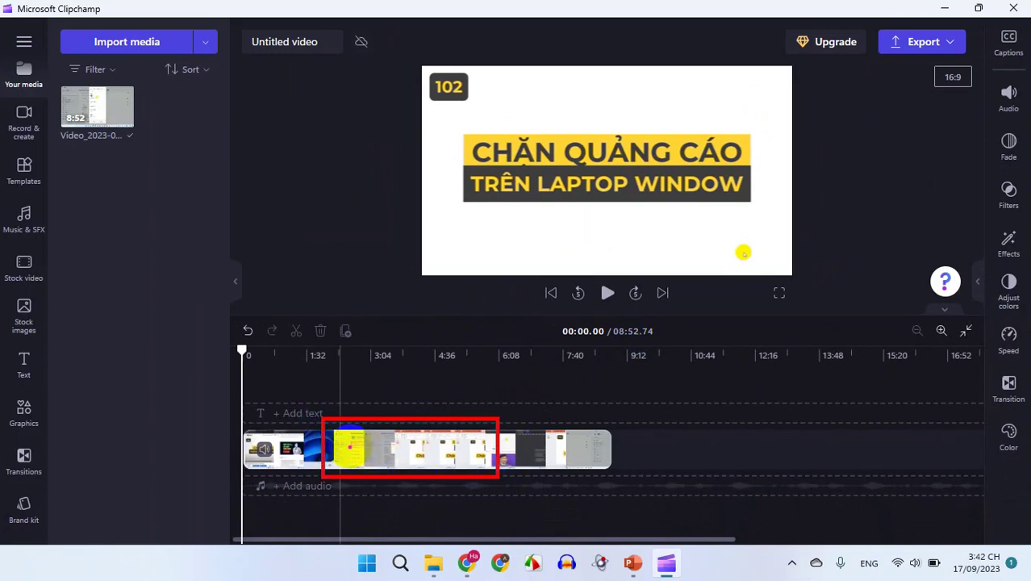
{"action": "left_click", "coordinate": [355, 444]}
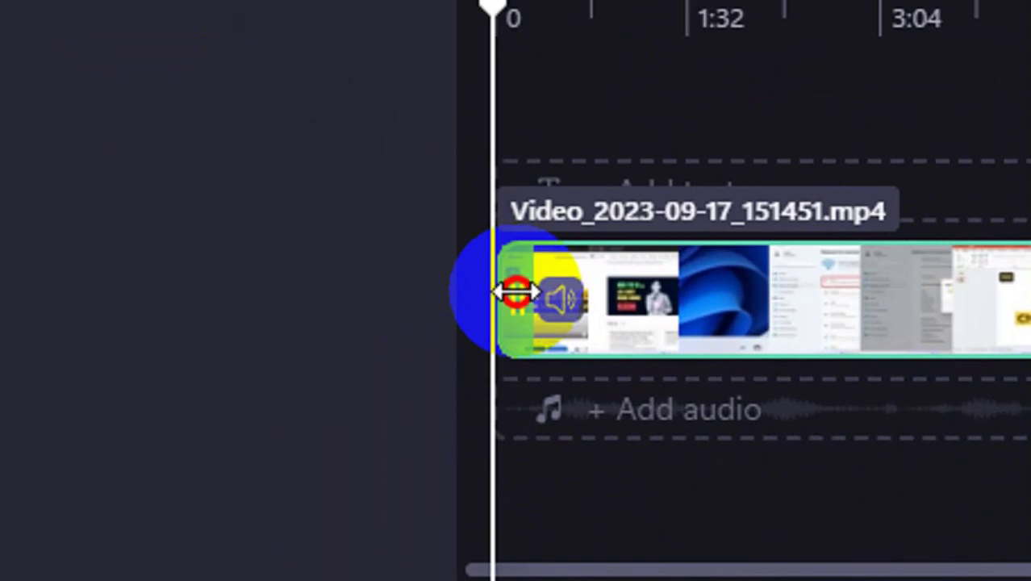
Trim the beginning of the timeline clip so that it starts at about 4:00
{"action": "left_click_drag", "start_coordinate": [515, 292], "coordinate": [868, 284]}
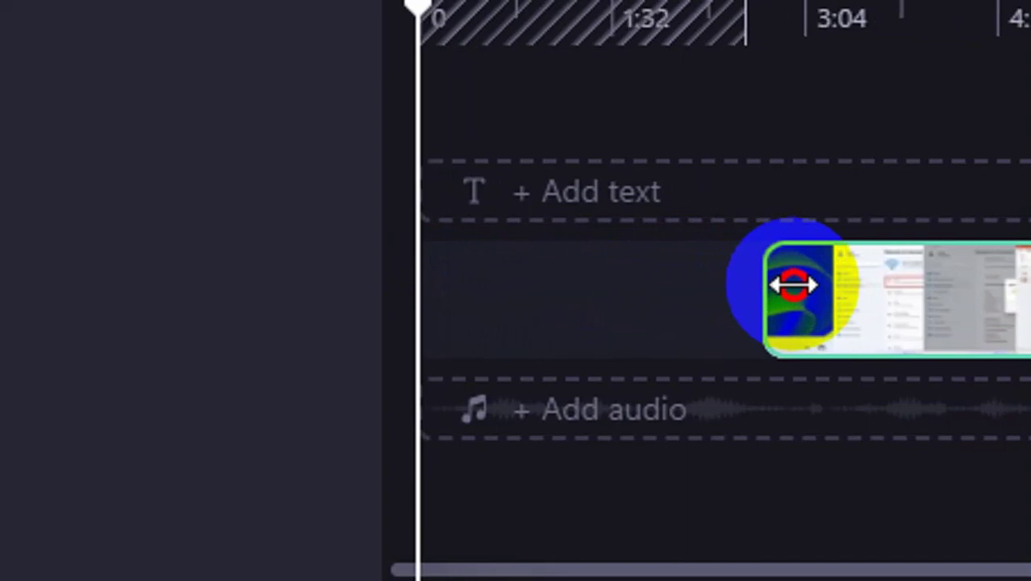
{"action": "left_click_drag", "start_coordinate": [793, 284], "coordinate": [811, 283]}
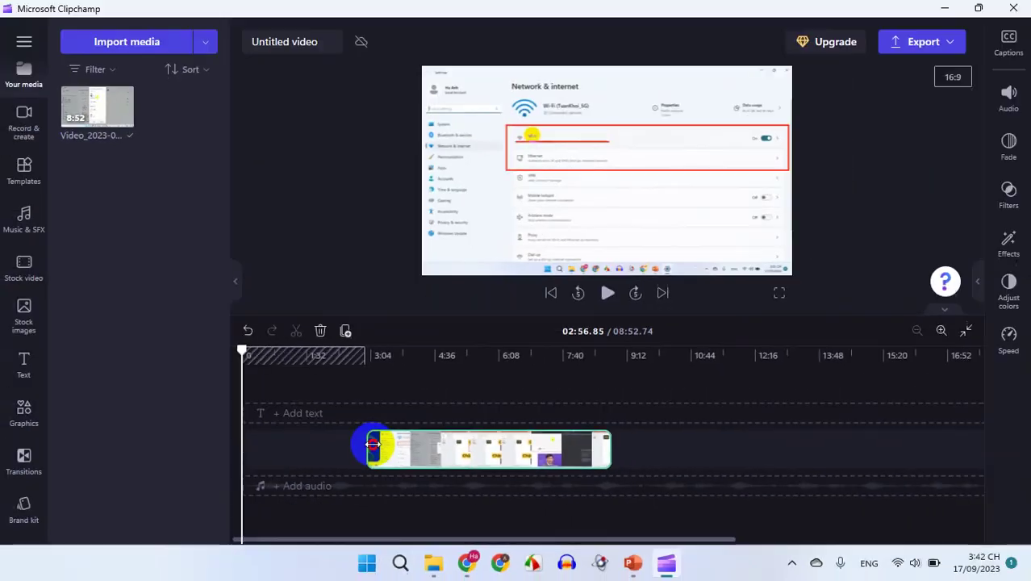
{"action": "left_click_drag", "start_coordinate": [372, 444], "coordinate": [418, 439]}
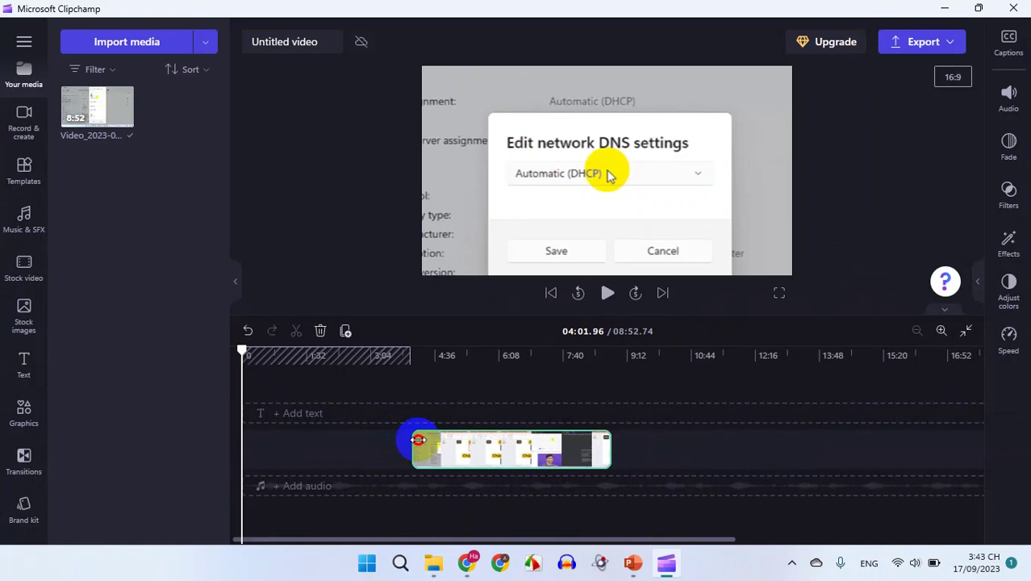
{"action": "left_click_drag", "start_coordinate": [417, 439], "coordinate": [414, 437]}
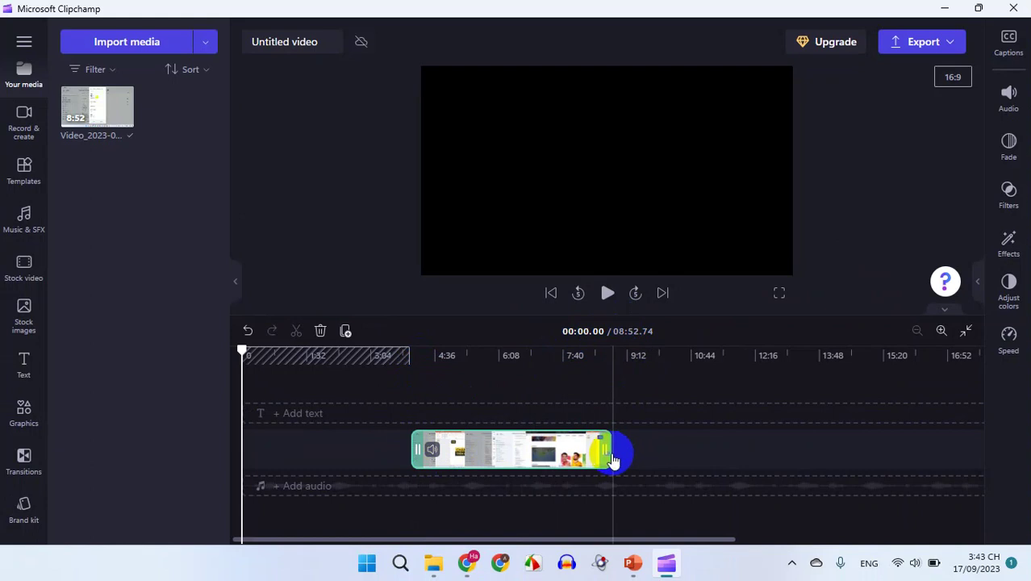
Trim the end of the timeline clip back to 05:59.14 and deselect it
{"action": "left_click_drag", "start_coordinate": [606, 450], "coordinate": [486, 459]}
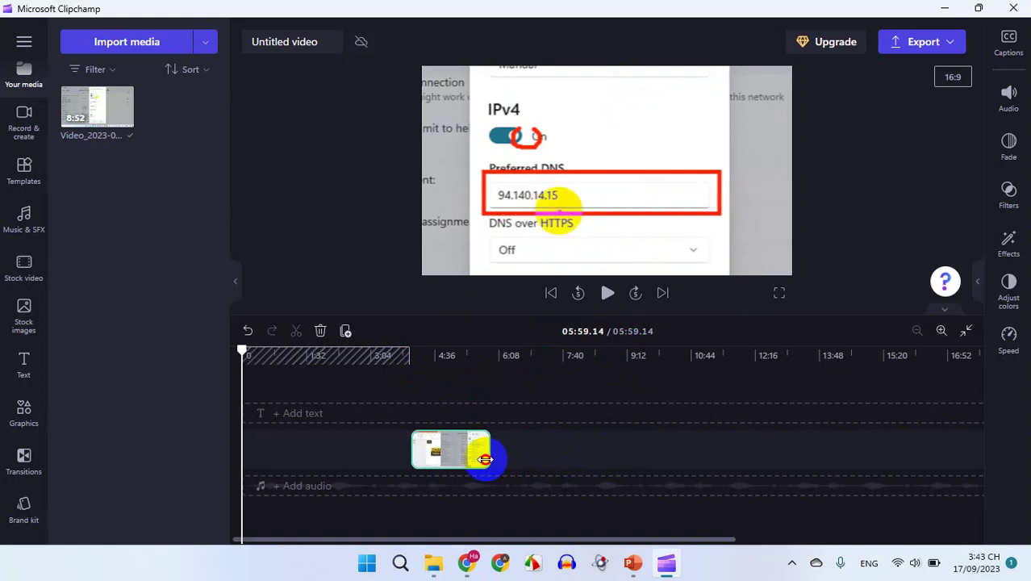
{"action": "left_click_drag", "start_coordinate": [485, 459], "coordinate": [485, 459]}
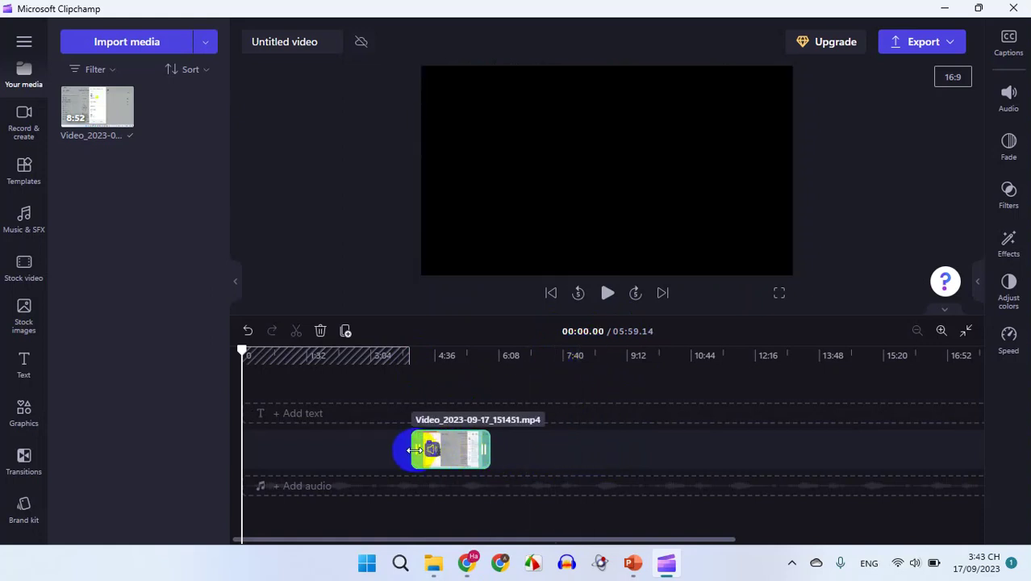
{"action": "left_click", "coordinate": [606, 446]}
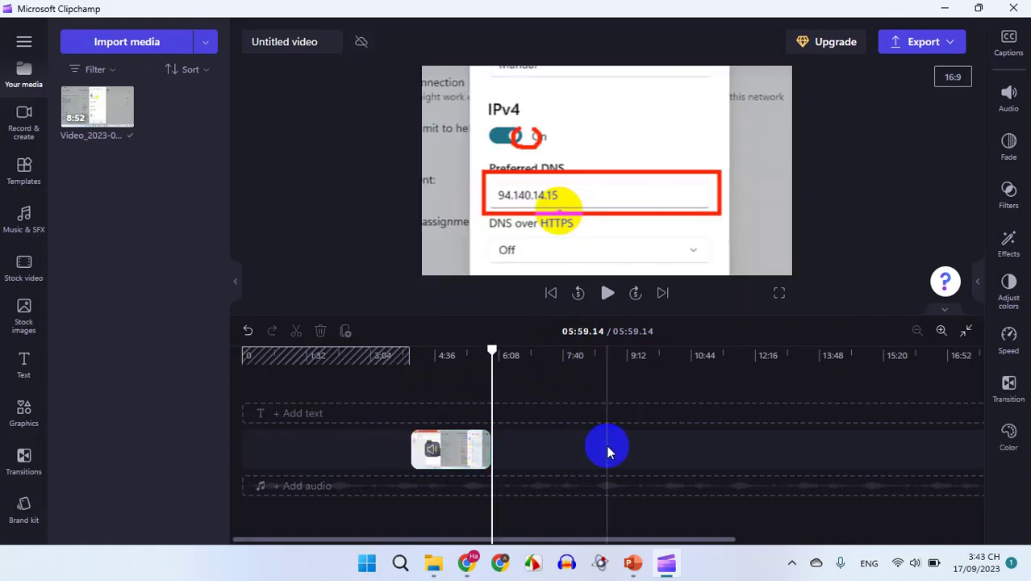
Move the trimmed clip to the start of the timeline and deselect it
{"action": "left_click_drag", "start_coordinate": [453, 444], "coordinate": [248, 450]}
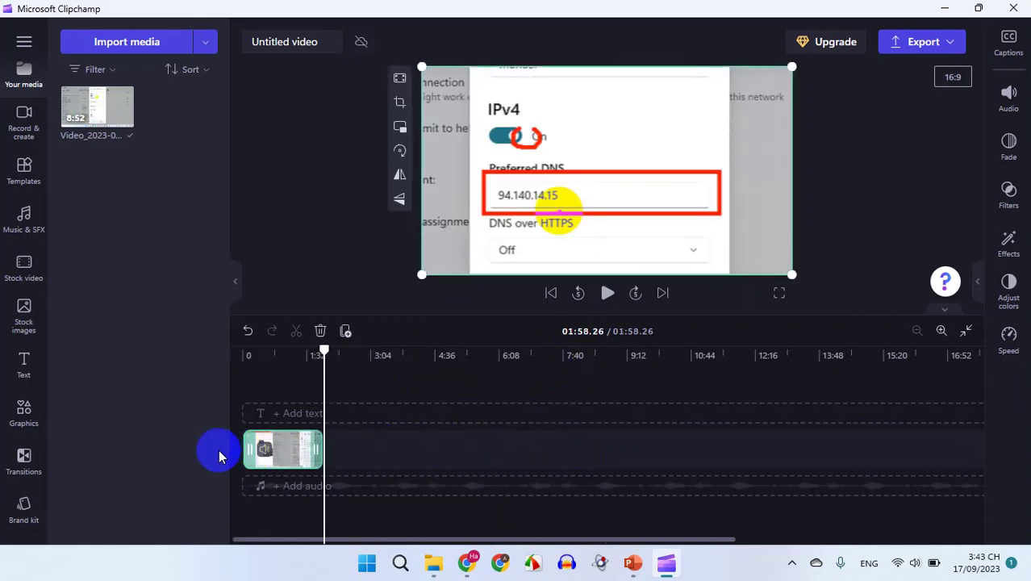
{"action": "left_click", "coordinate": [345, 452]}
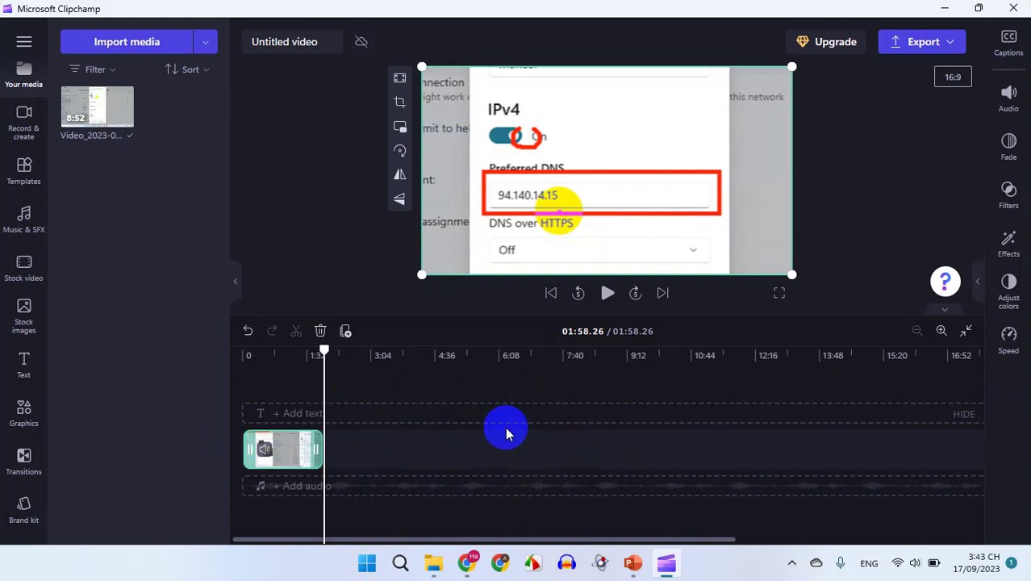
{"action": "left_click", "coordinate": [460, 436]}
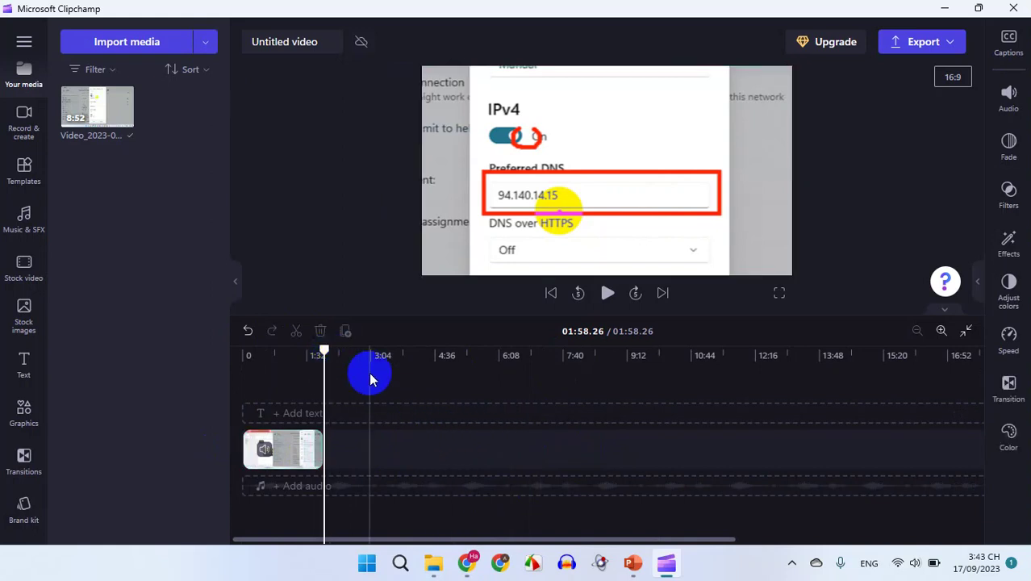
Undo the clip's move and both trims to restore the full video
{"action": "left_click", "coordinate": [289, 454]}
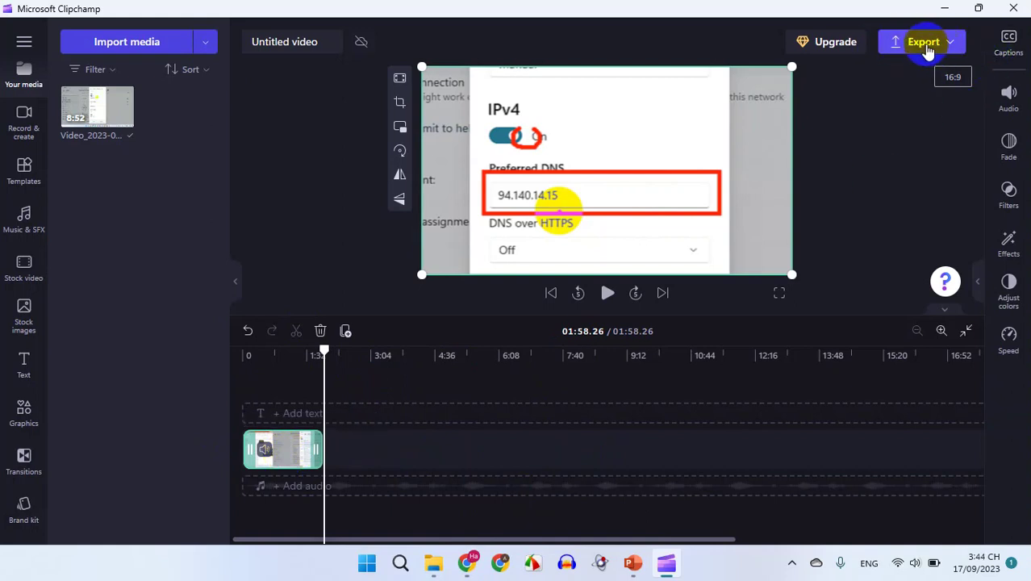
{"action": "left_click", "coordinate": [270, 446]}
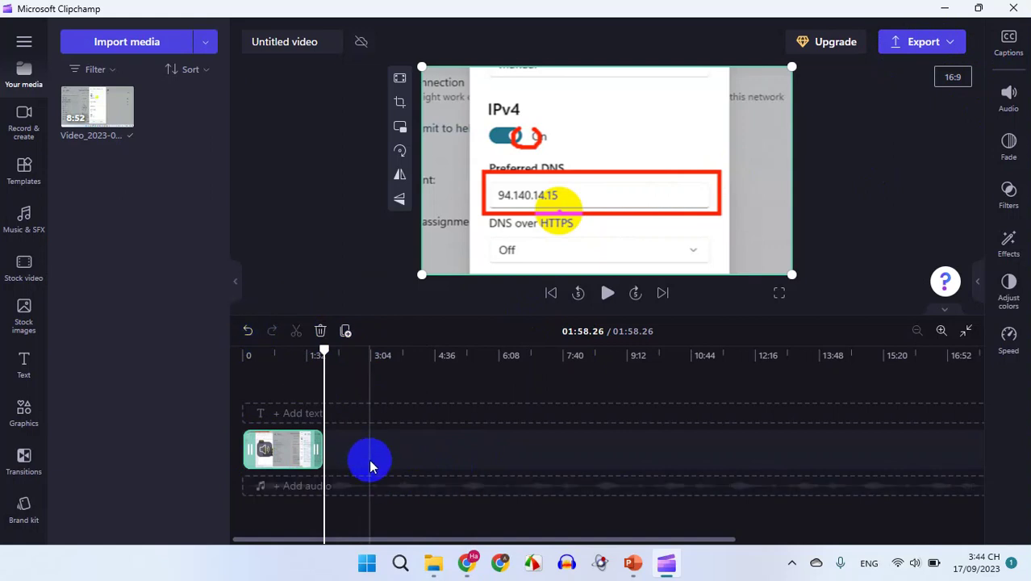
{"action": "left_click_drag", "start_coordinate": [369, 465], "coordinate": [483, 467]}
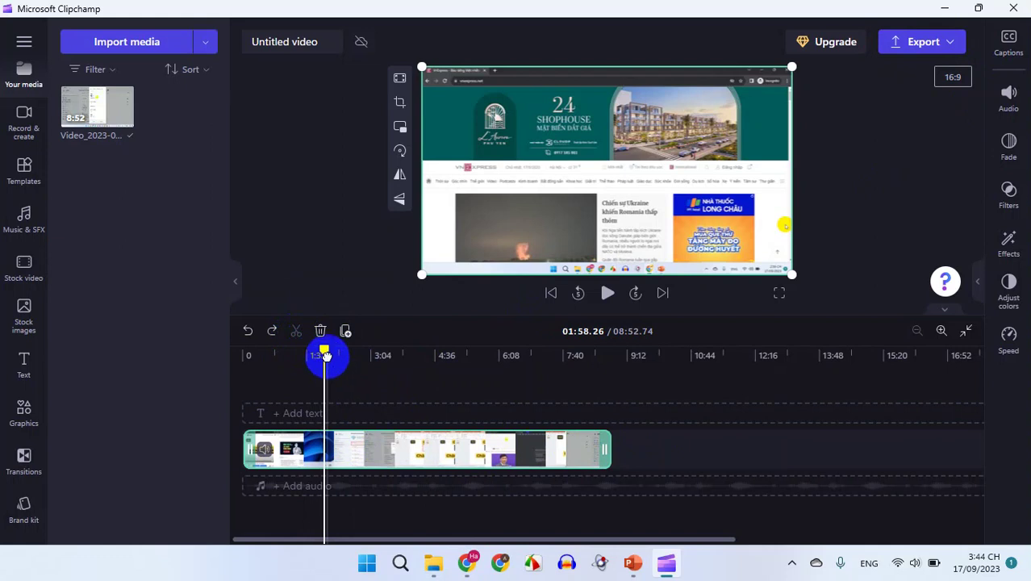
Split the full timeline clip at 03:59.79
{"action": "left_click_drag", "start_coordinate": [322, 353], "coordinate": [366, 357]}
{"action": "left_click_drag", "start_coordinate": [373, 358], "coordinate": [408, 365]}
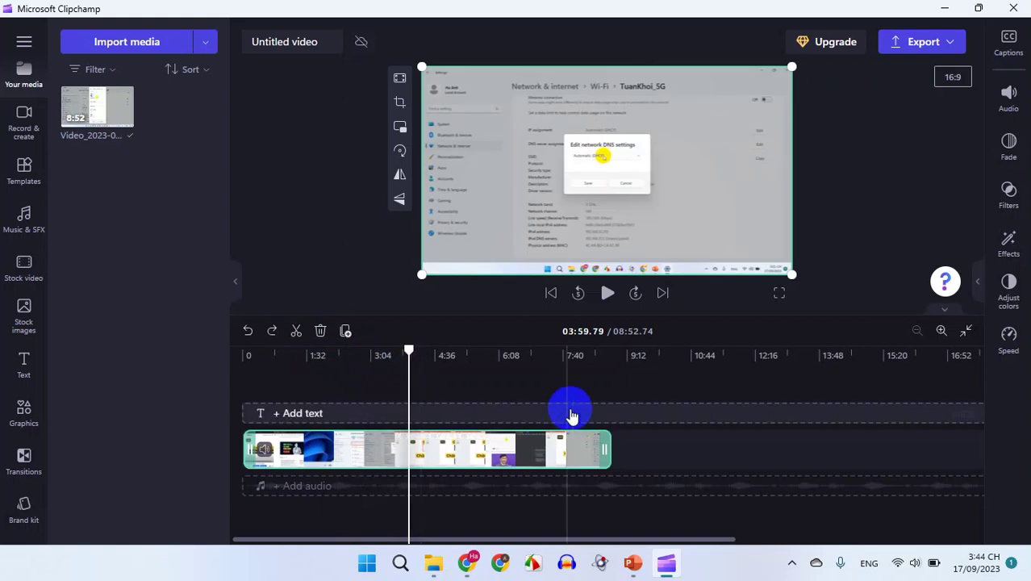
{"action": "left_click", "coordinate": [417, 456]}
{"action": "right_click", "coordinate": [414, 453]}
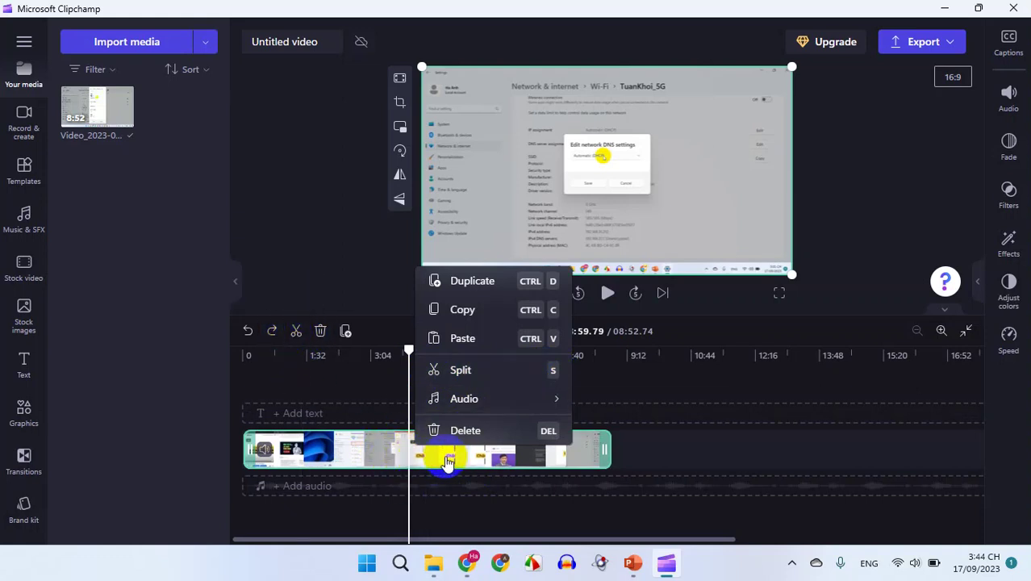
{"action": "left_click", "coordinate": [477, 377]}
{"action": "left_click", "coordinate": [337, 453]}
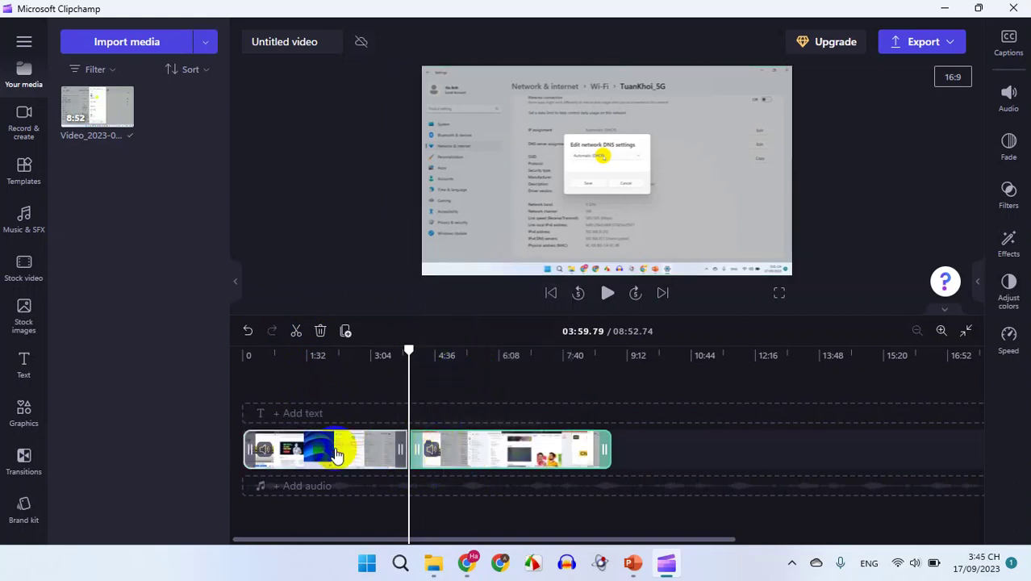
Split the second timeline segment at 06:00.22
{"action": "left_click", "coordinate": [483, 449]}
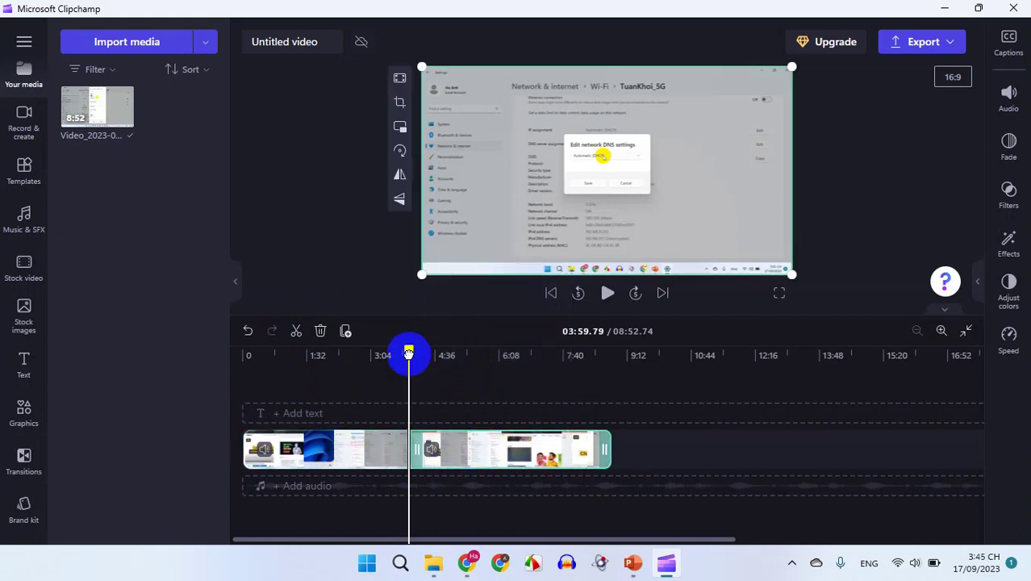
{"action": "left_click_drag", "start_coordinate": [409, 355], "coordinate": [493, 361]}
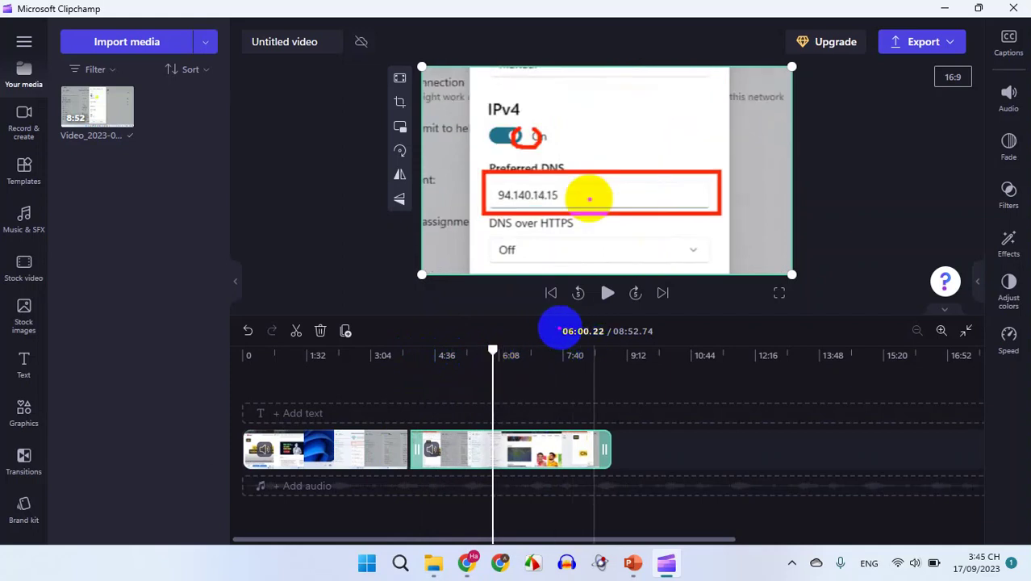
{"action": "left_click_drag", "start_coordinate": [542, 321], "coordinate": [620, 342]}
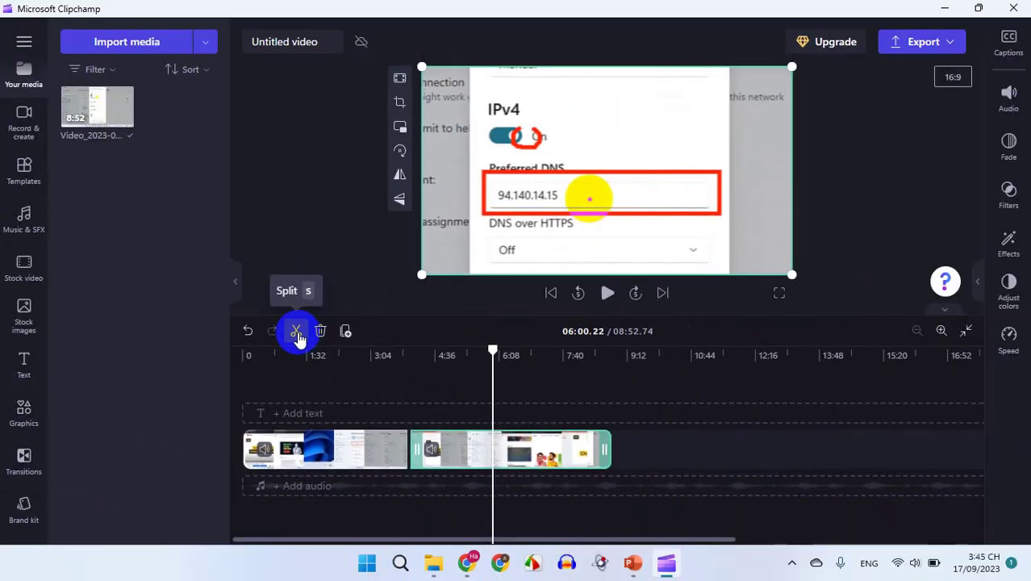
{"action": "left_click", "coordinate": [297, 335]}
{"action": "left_click", "coordinate": [460, 468]}
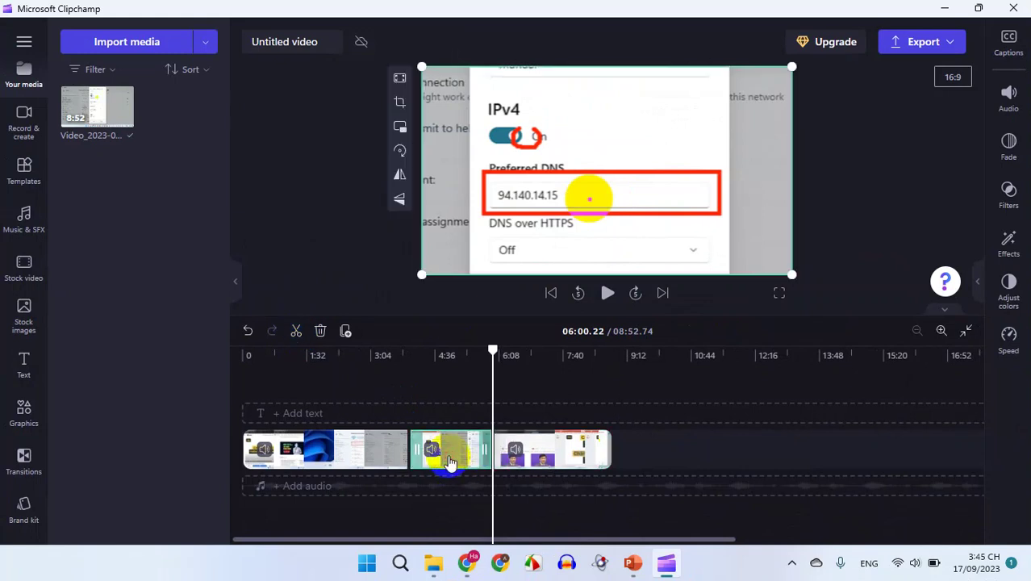
{"action": "left_click", "coordinate": [345, 448]}
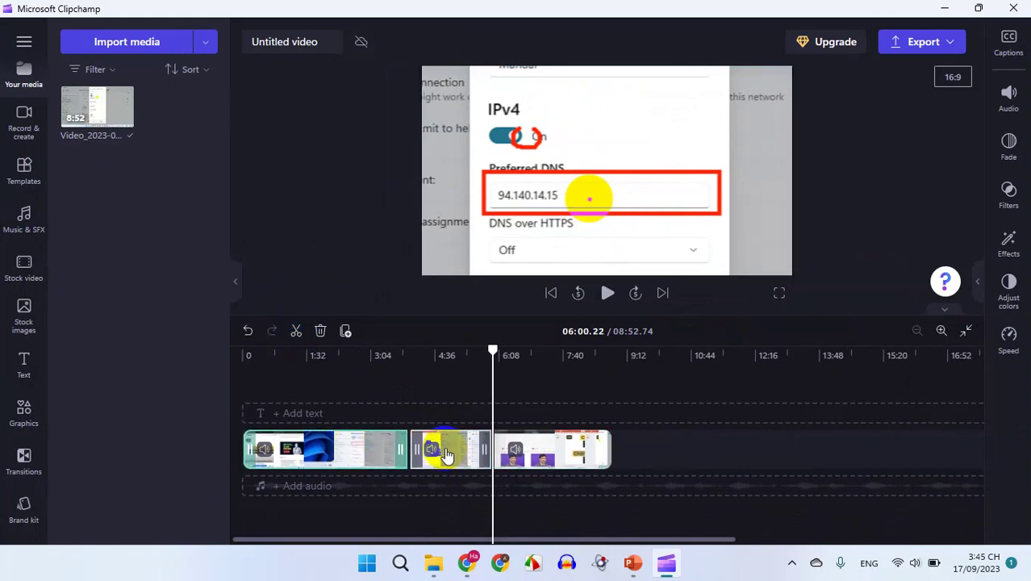
{"action": "left_click", "coordinate": [359, 455]}
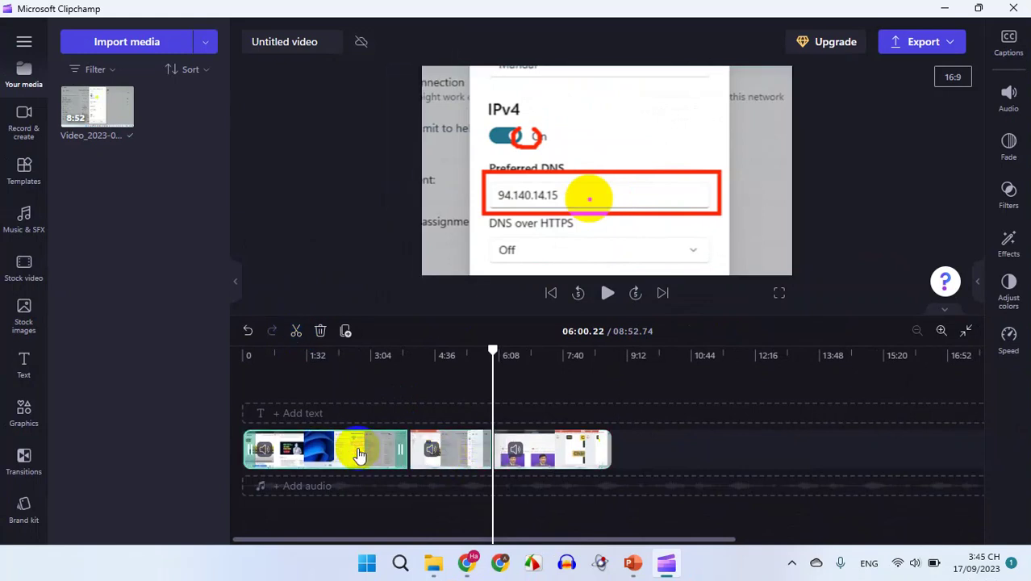
{"action": "left_click", "coordinate": [415, 450]}
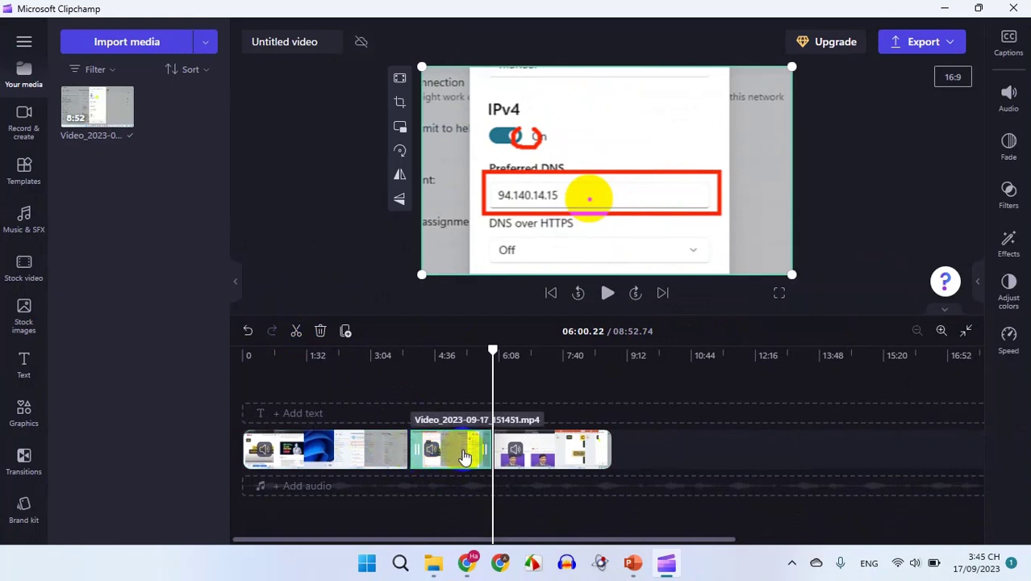
{"action": "left_click", "coordinate": [348, 453]}
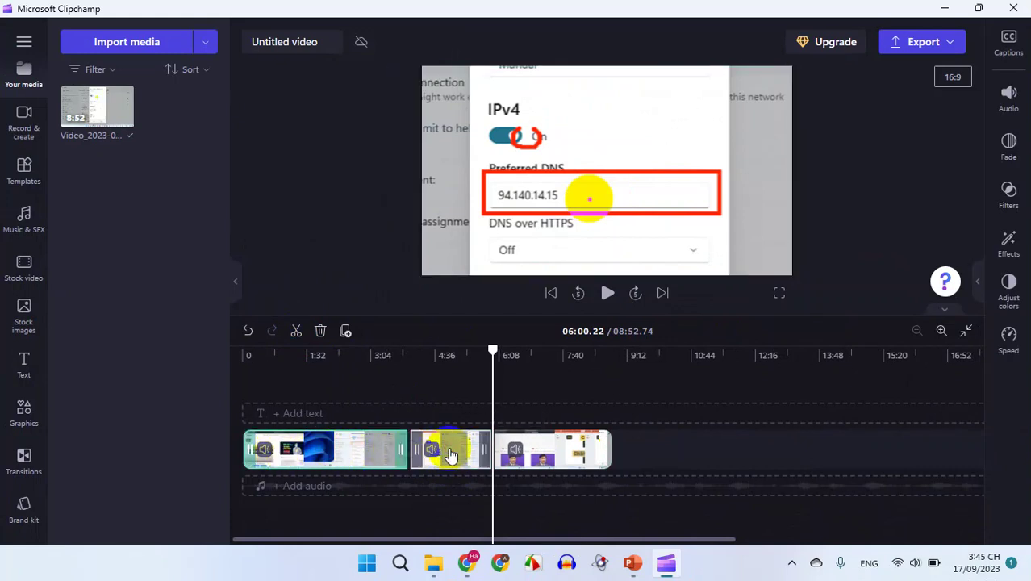
{"action": "left_click", "coordinate": [420, 450]}
{"action": "left_click", "coordinate": [521, 451]}
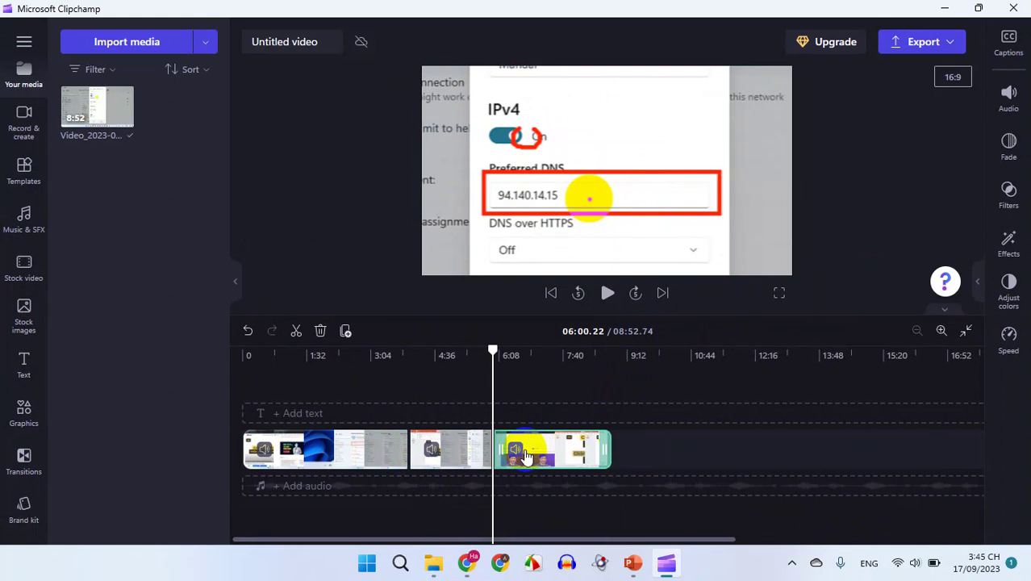
{"action": "left_click", "coordinate": [446, 459]}
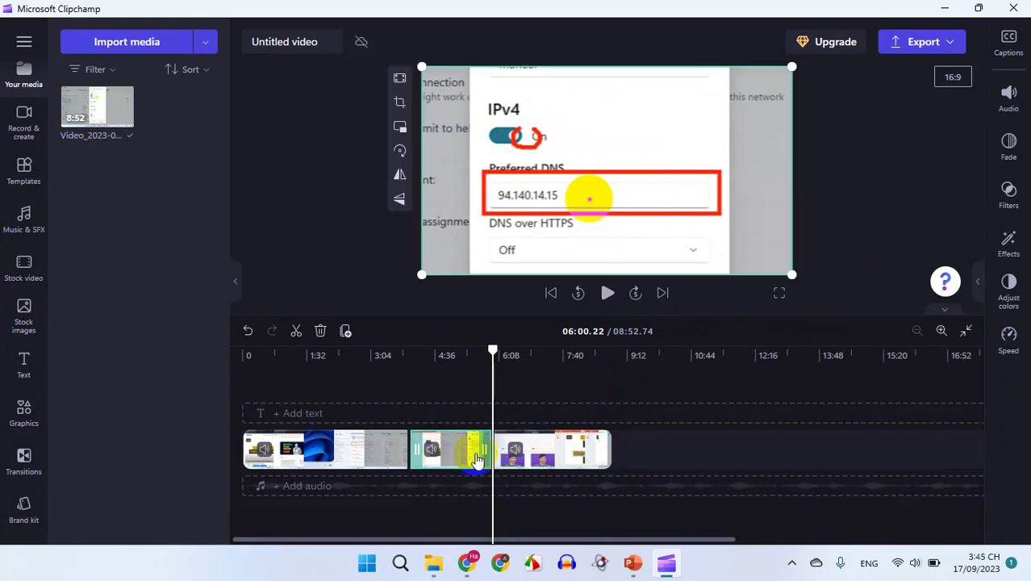
Delete the first and third timeline segments, keeping only the middle segment
{"action": "left_click", "coordinate": [356, 452]}
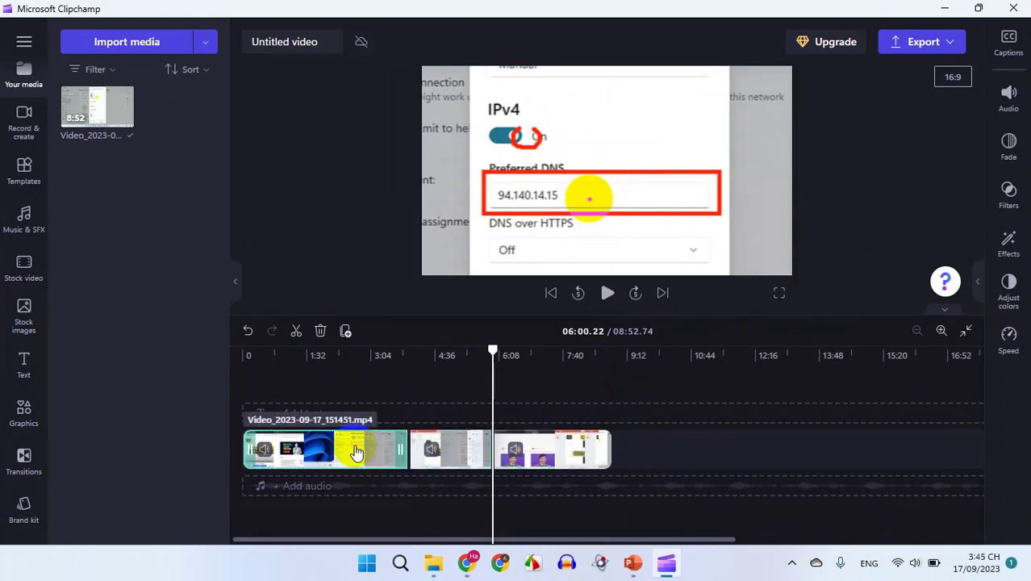
{"action": "key", "text": "Delete"}
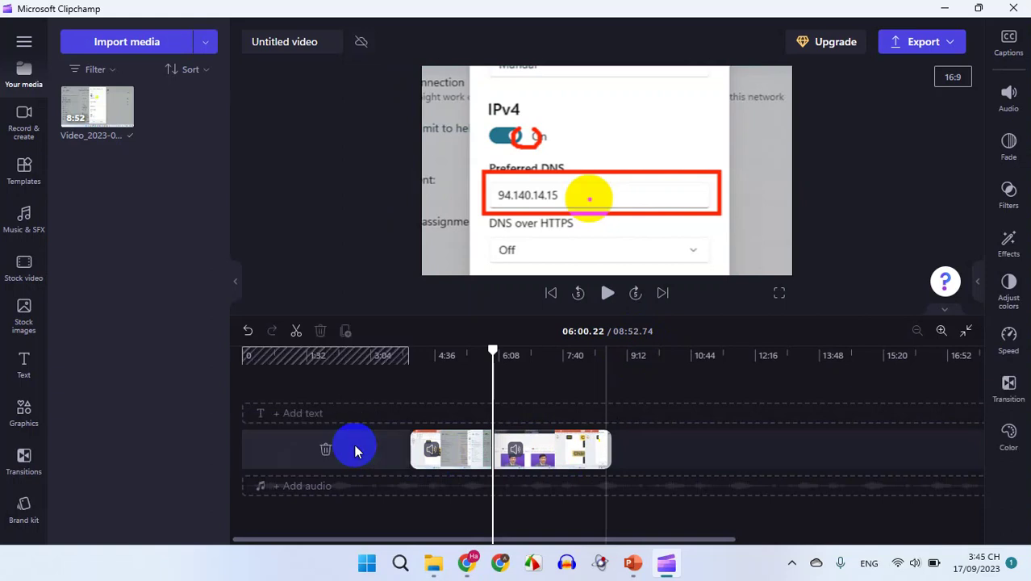
{"action": "left_click", "coordinate": [563, 451]}
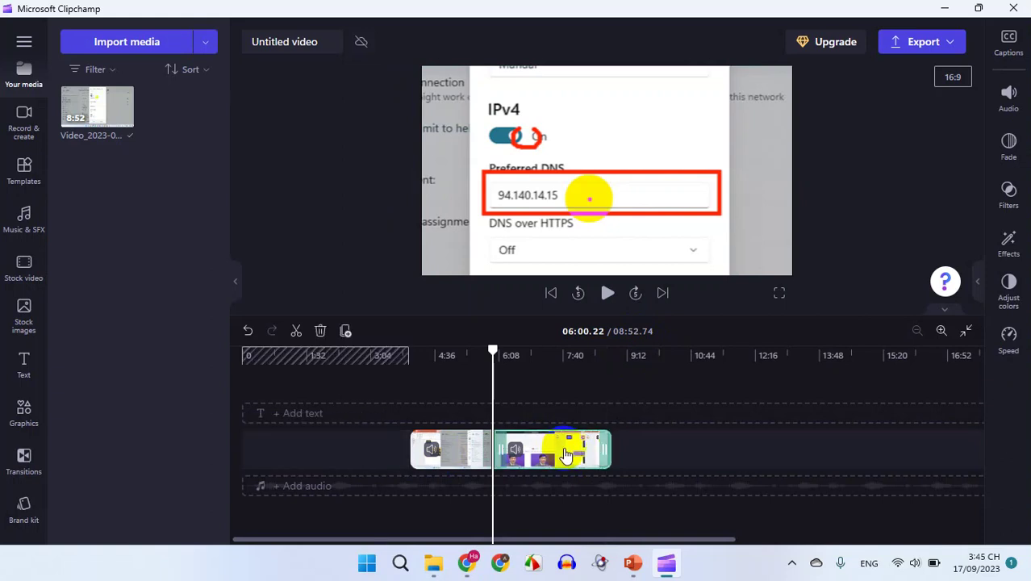
{"action": "right_click", "coordinate": [564, 455]}
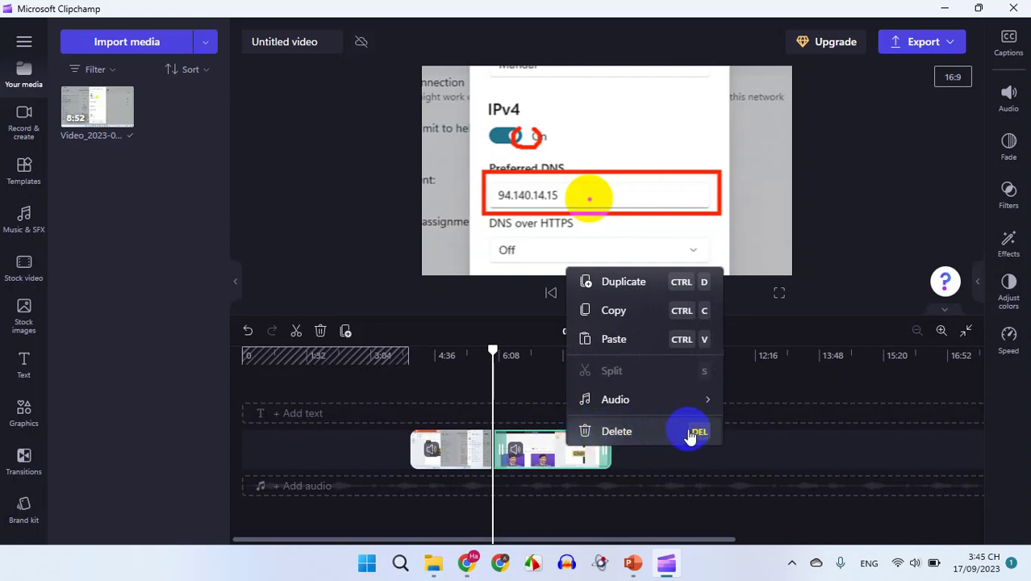
{"action": "left_click", "coordinate": [634, 433]}
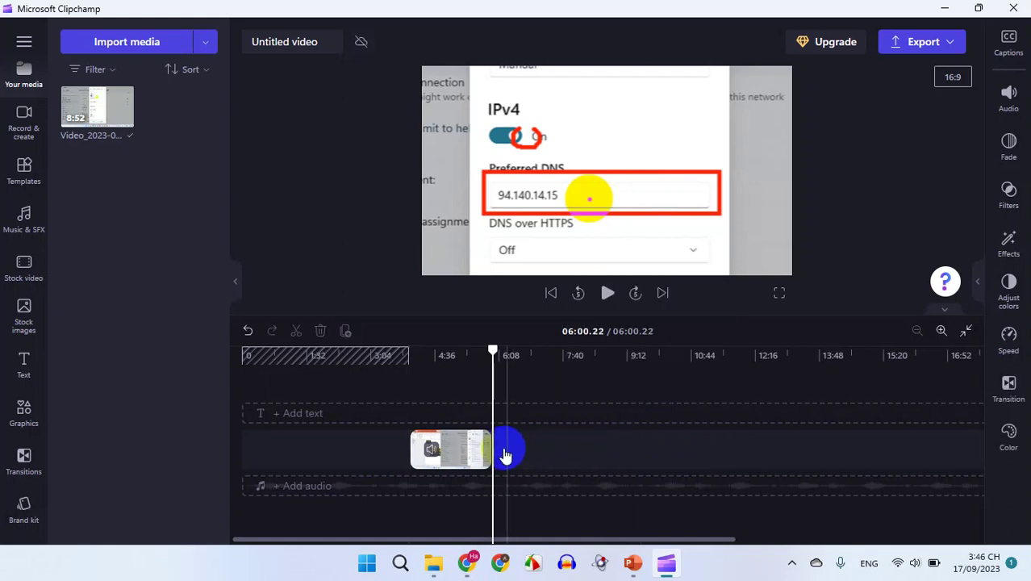
Move the remaining segment to the start of the timeline
{"action": "left_click", "coordinate": [477, 444]}
{"action": "left_click", "coordinate": [460, 465]}
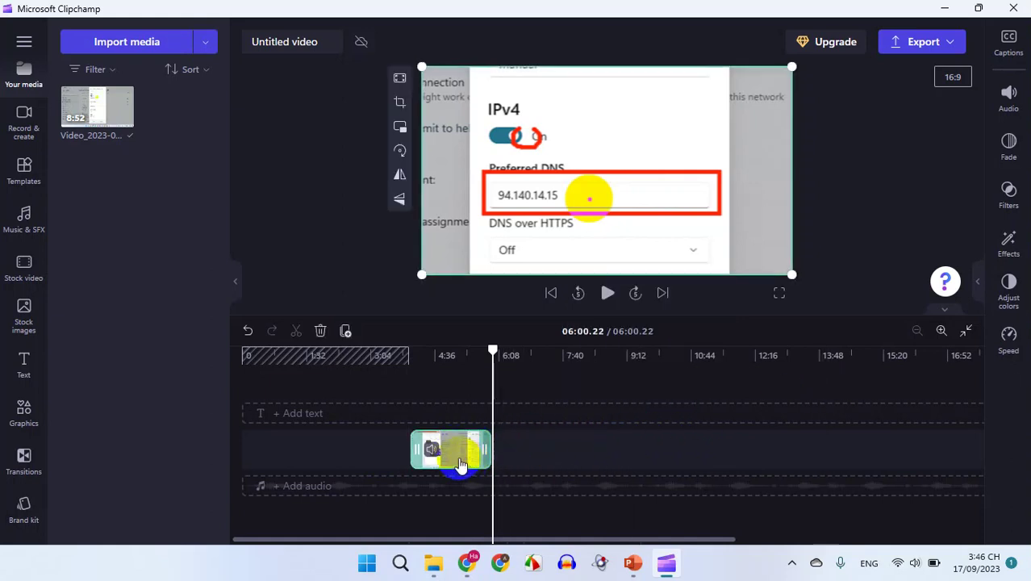
{"action": "left_click_drag", "start_coordinate": [457, 456], "coordinate": [248, 452]}
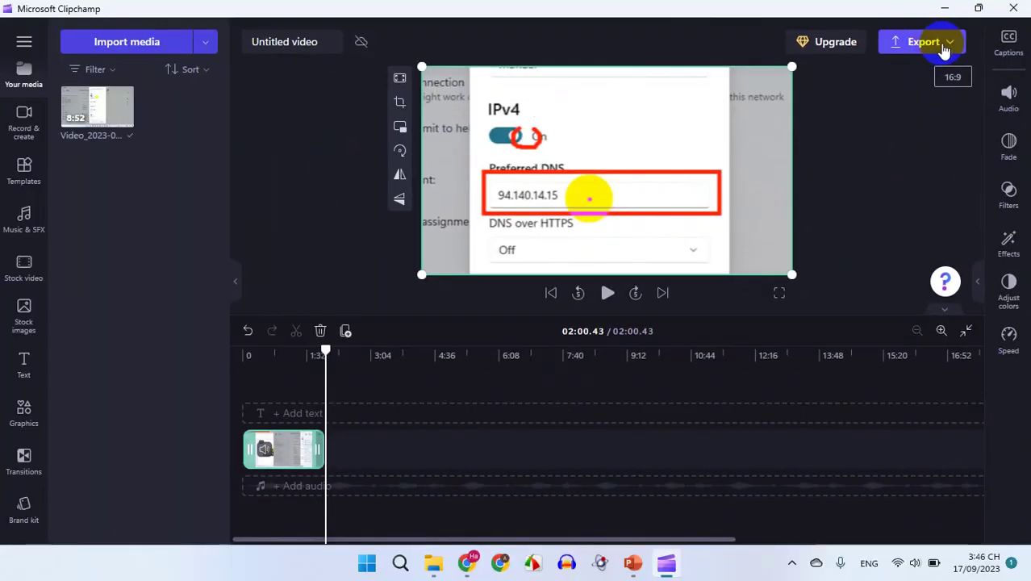
Export the video in 1080p quality
{"action": "left_click", "coordinate": [929, 44]}
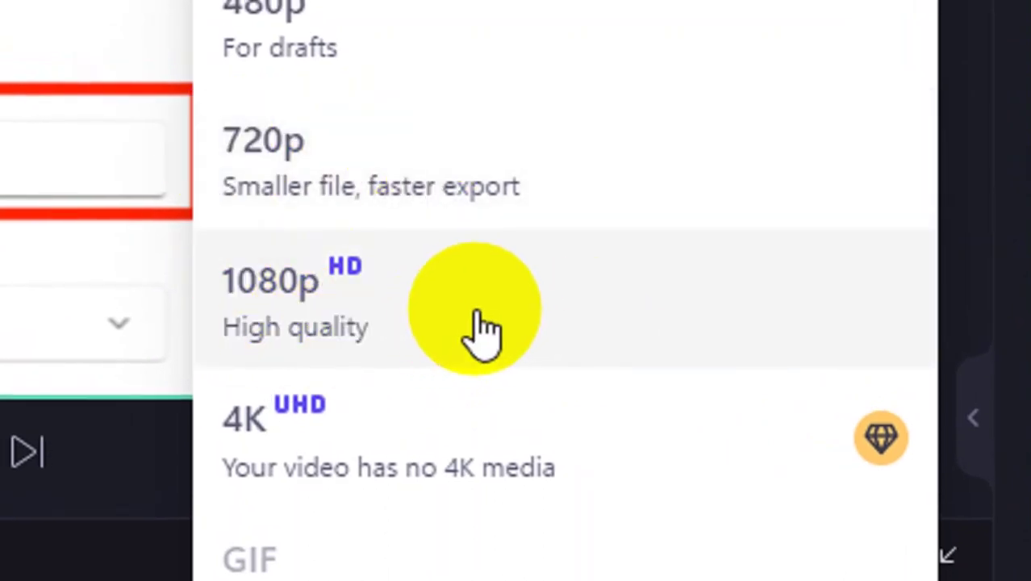
{"action": "left_click", "coordinate": [476, 314]}
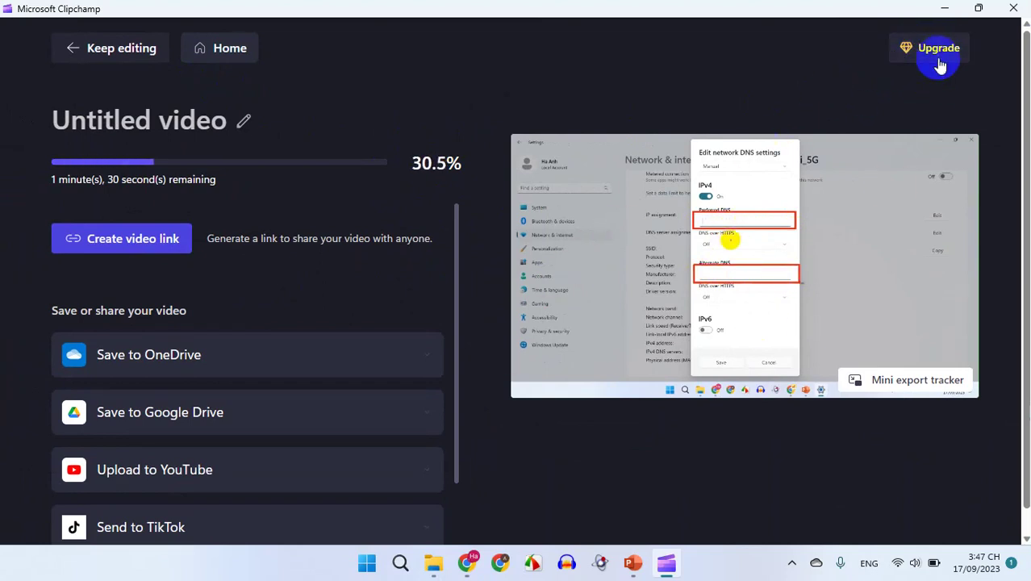
Switch to Chrome and examine the Free and Essentials plans on the Clipchamp pricing page
{"action": "left_click", "coordinate": [468, 563]}
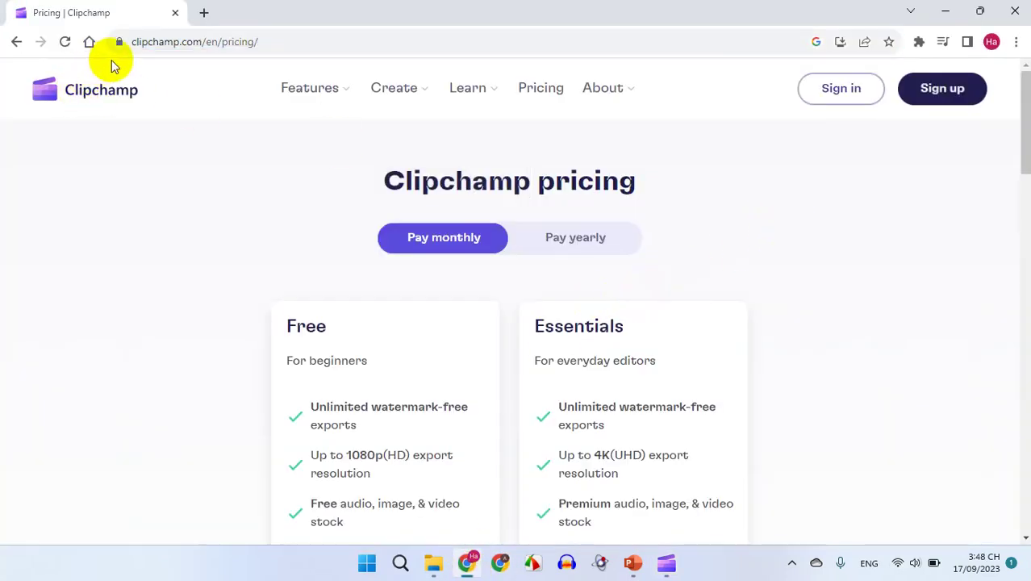
{"action": "scroll", "coordinate": [724, 341], "scroll_direction": "down", "scroll_amount": 2}
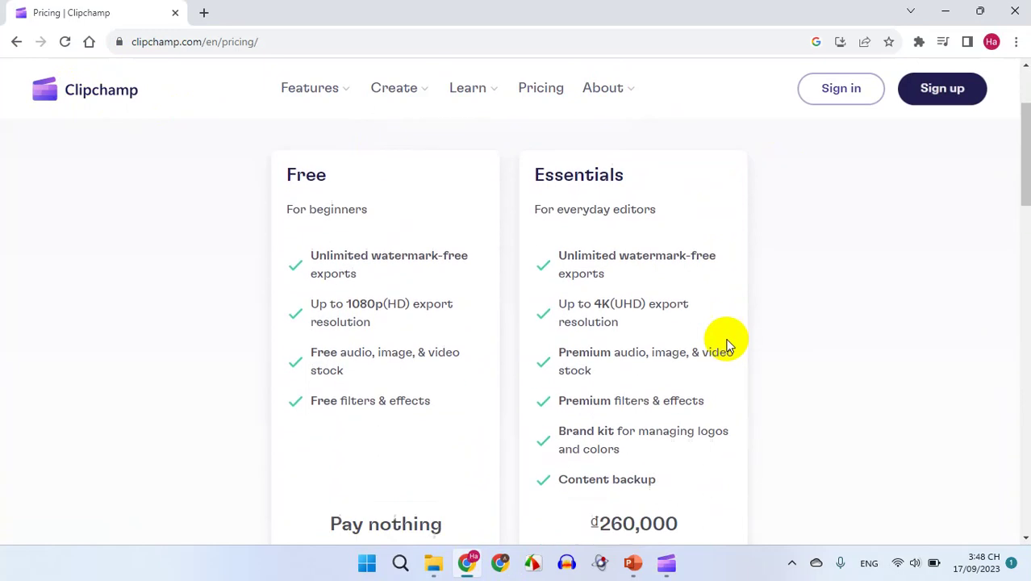